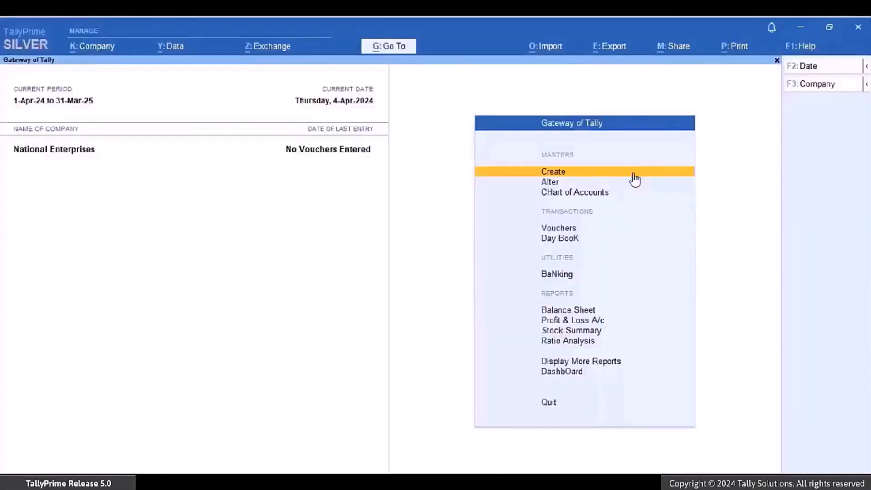
- Start creating a new TDS Nature of Payments master from the statutory masters
click(633, 174)
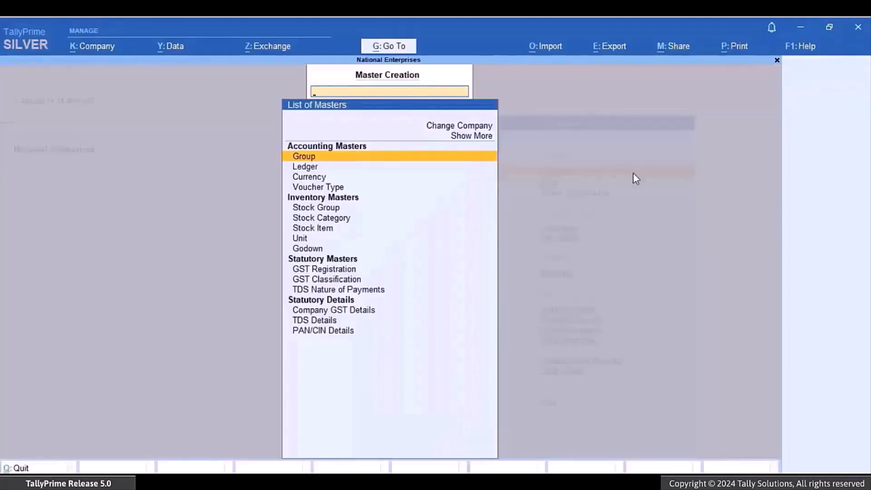
key(Down)
key(Down)
key(Down)
key(Down)
key(Down)
key(Down)
key(Down)
key(Down)
key(Down)
key(Down)
key(Down)
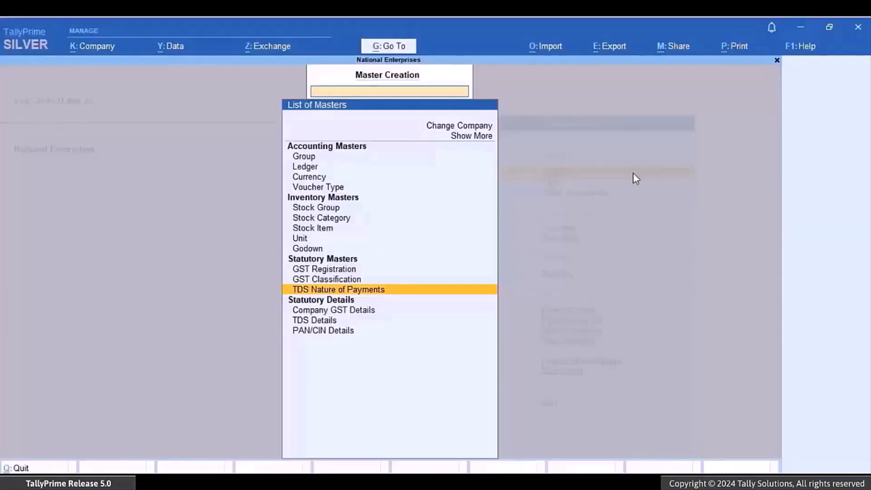
key(Return)
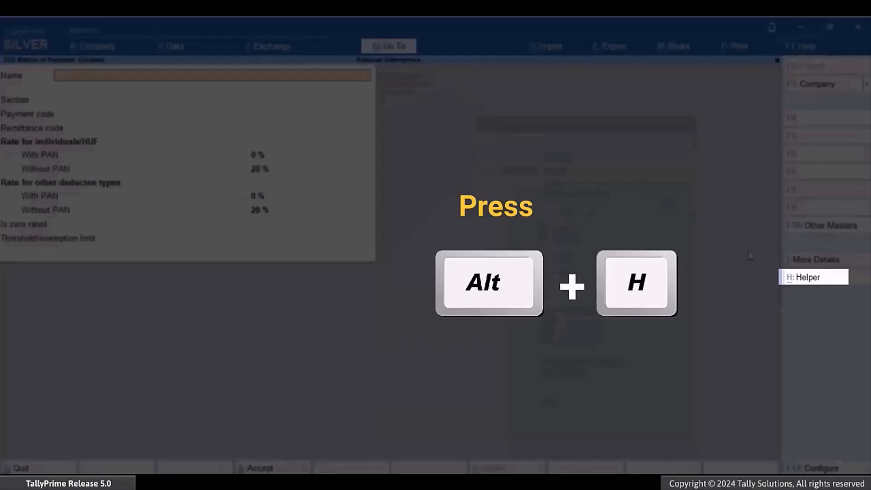
- Fill in the predefined 194Q nature of payment, Payment of certain sum for purchase of goods, keeping payment code 94Q and a blank remittance code
click(809, 280)
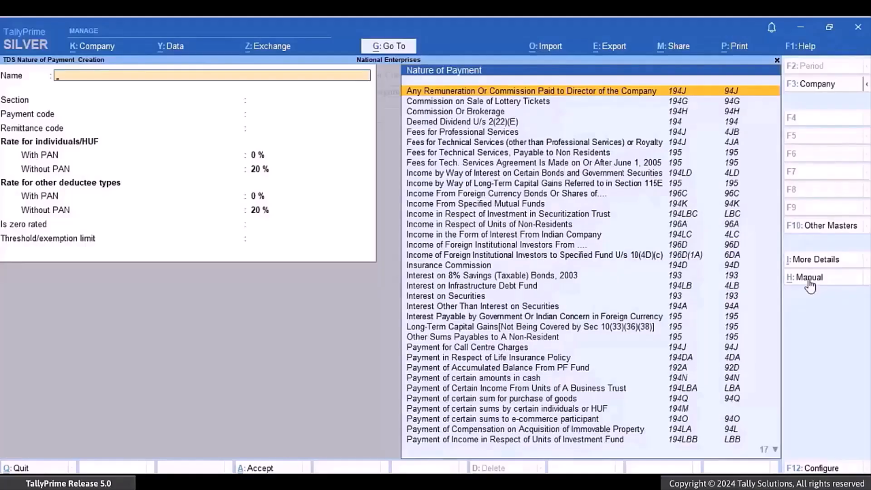
text(194q)
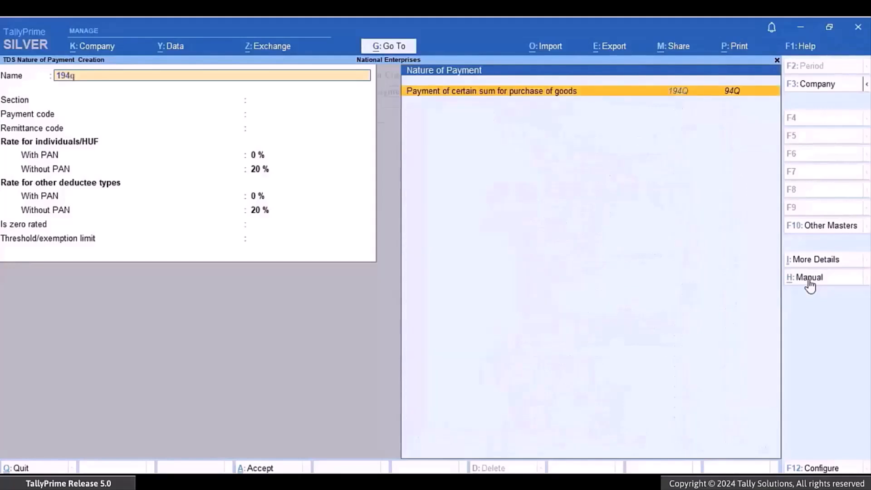
key(Return)
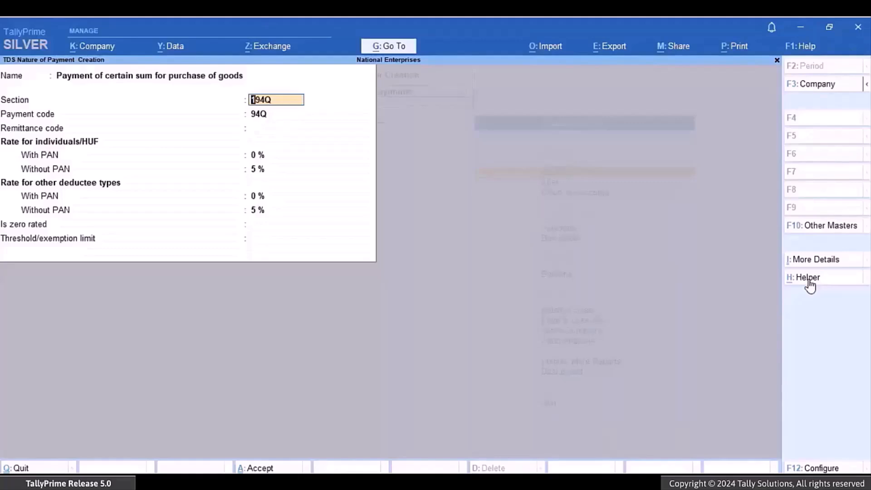
key(Return)
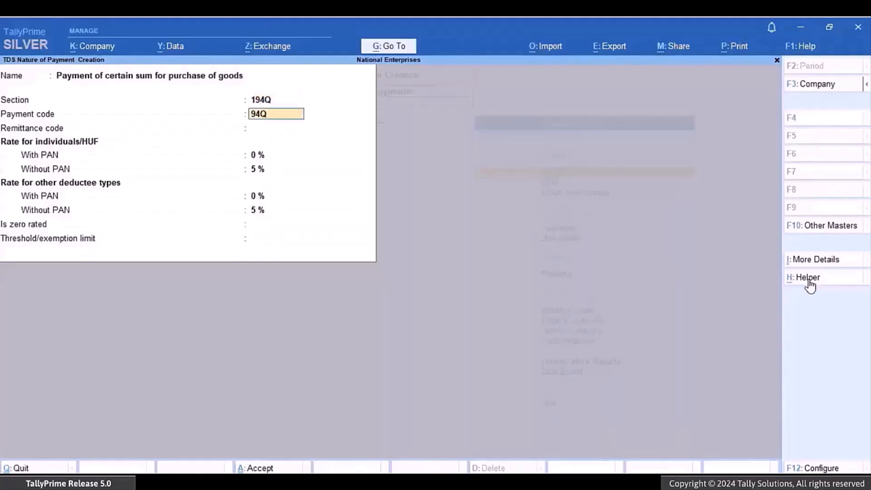
key(Return)
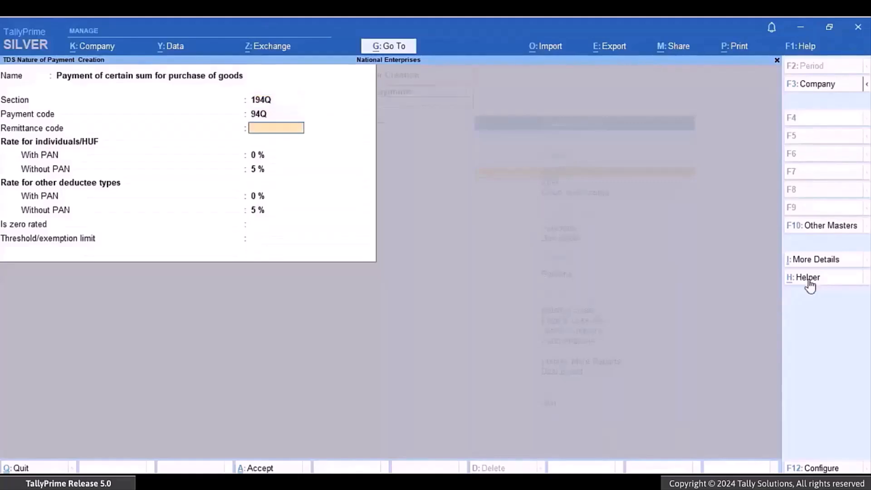
key(Return)
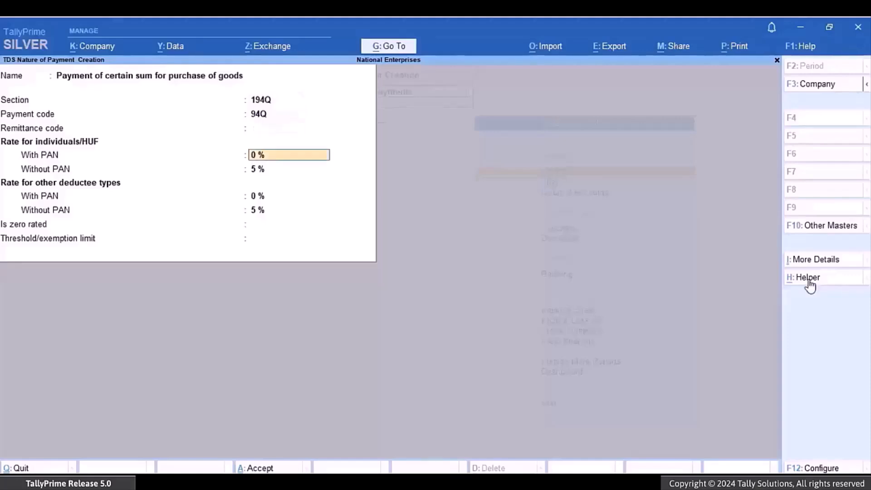
- Set the with-PAN rate to 0.10% and keep 5% without PAN for individuals/HUF and other deductee types
text(0)
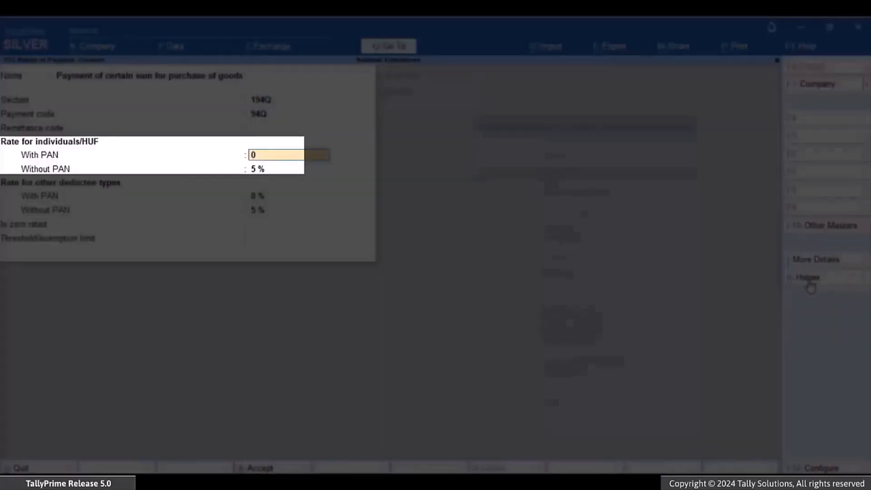
text(.10)
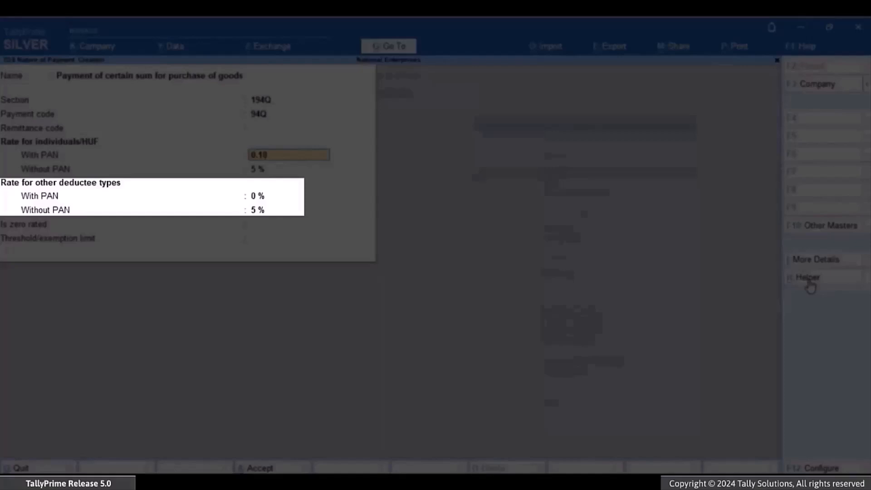
key(Return)
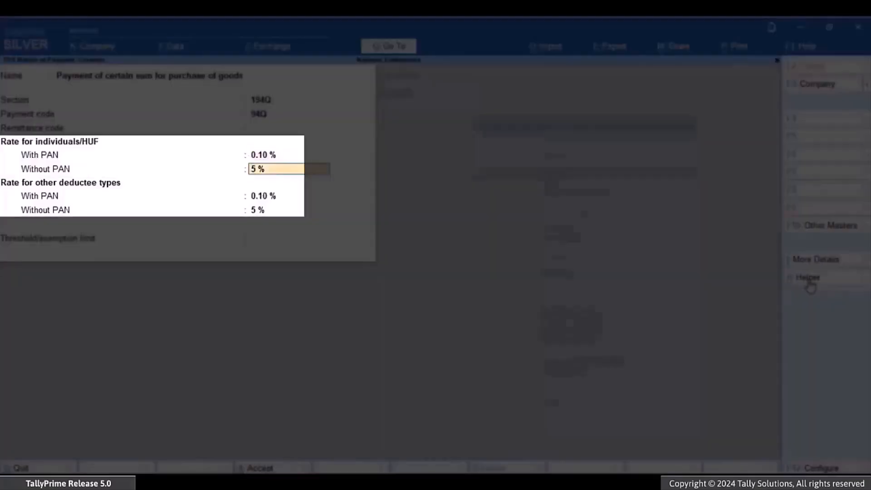
key(Return)
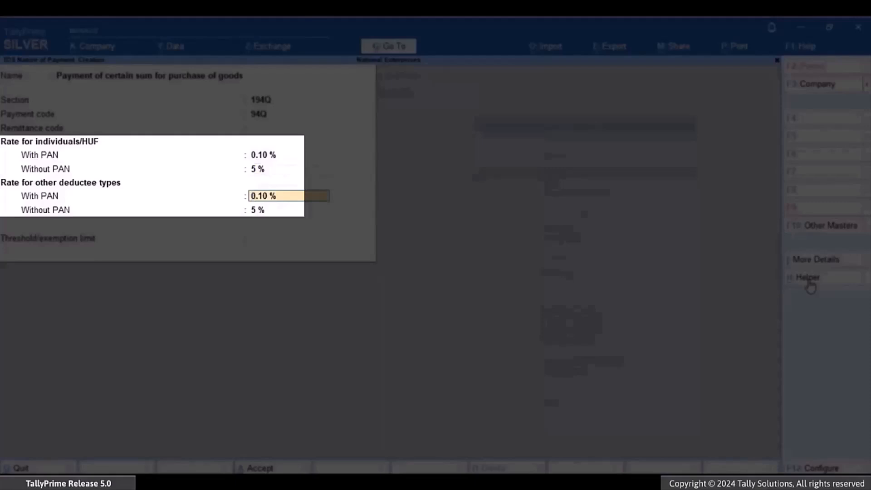
key(Return)
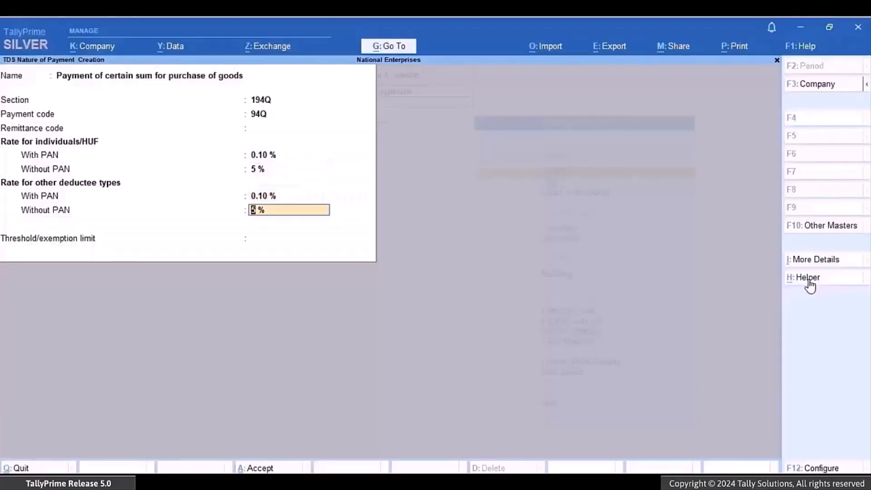
key(Return)
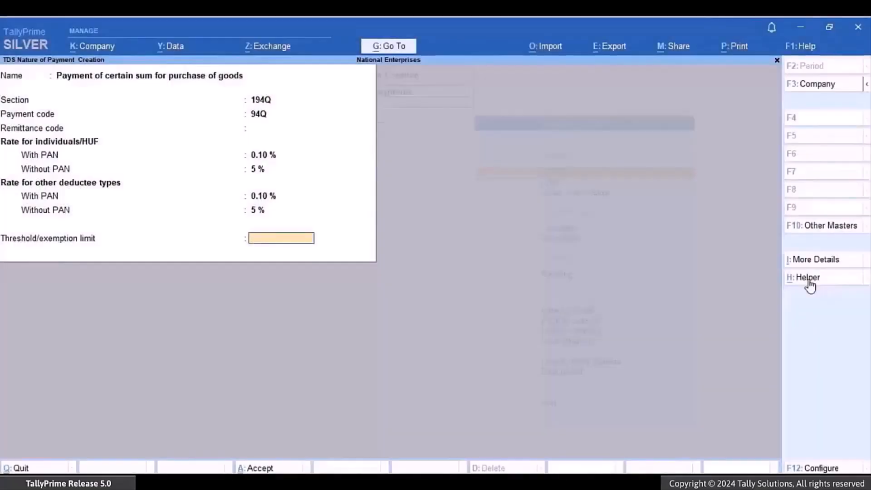
- Set the threshold/exemption limit to 5000000, keep tax calculation on the exceeding value at Yes, and save the master
text(500000)
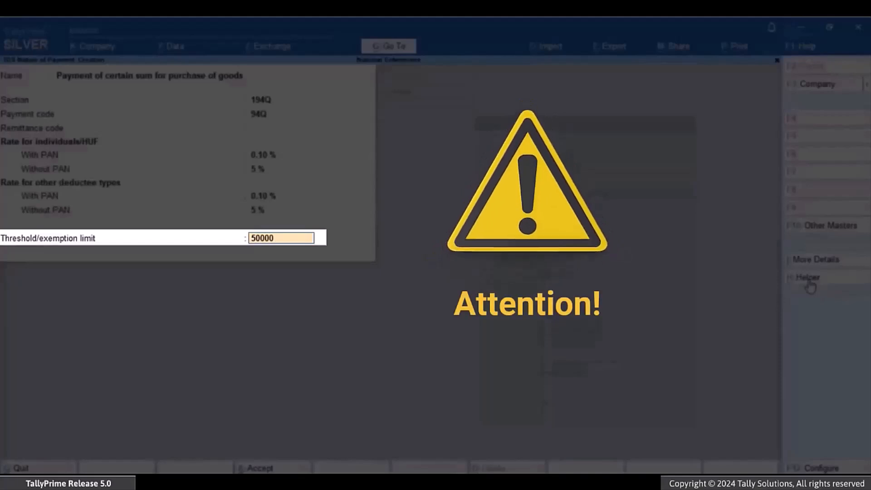
text(0)
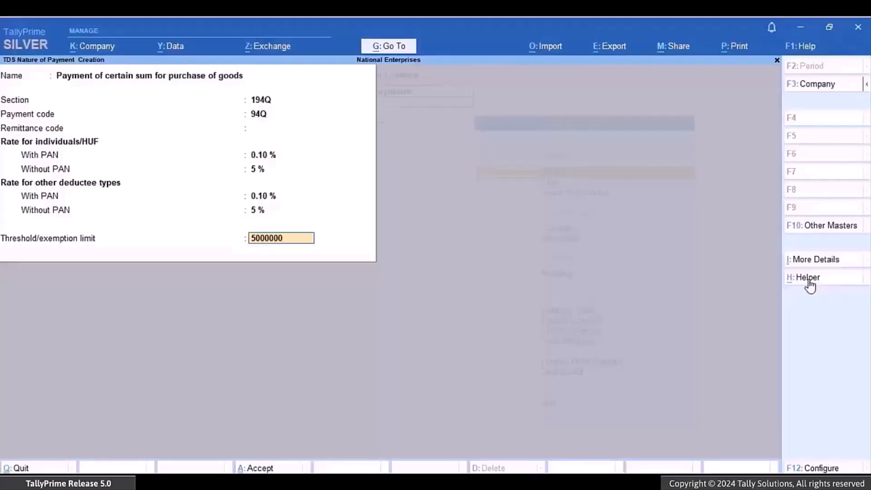
key(Return)
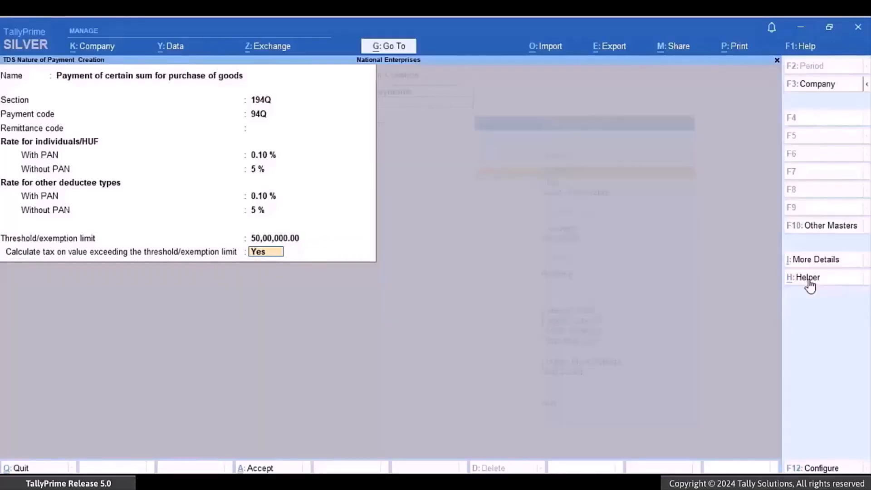
key(Return)
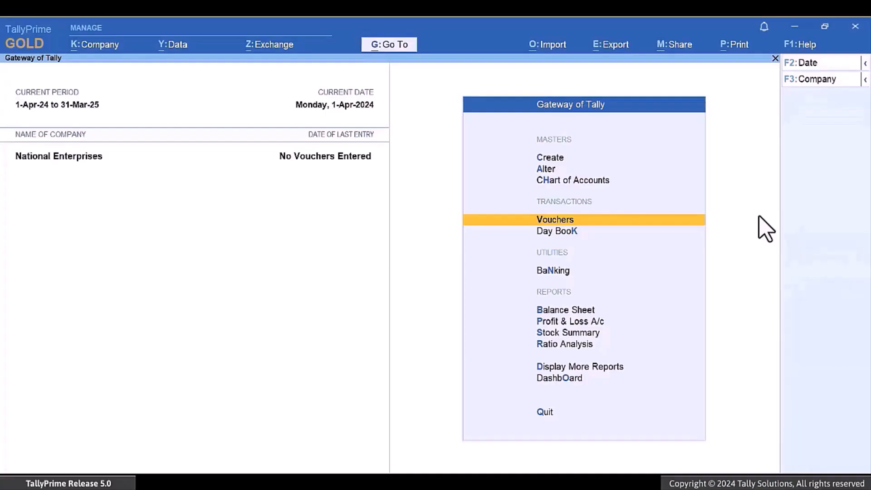
- Start a purchase voucher with supplier invoice number 687 dated 1-Apr-24
key(Return)
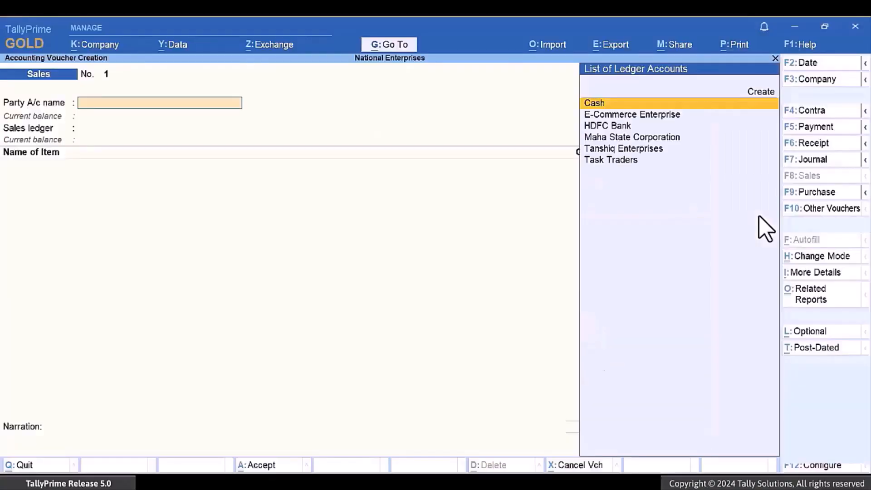
click(812, 191)
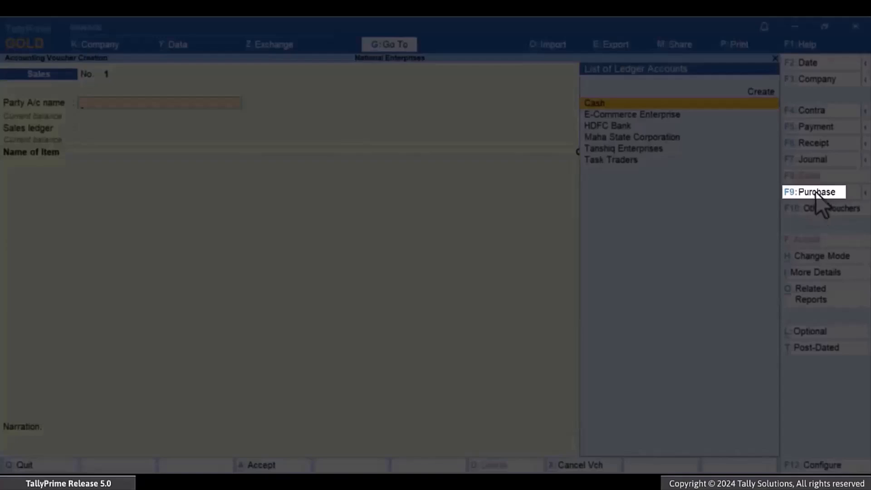
text(687)
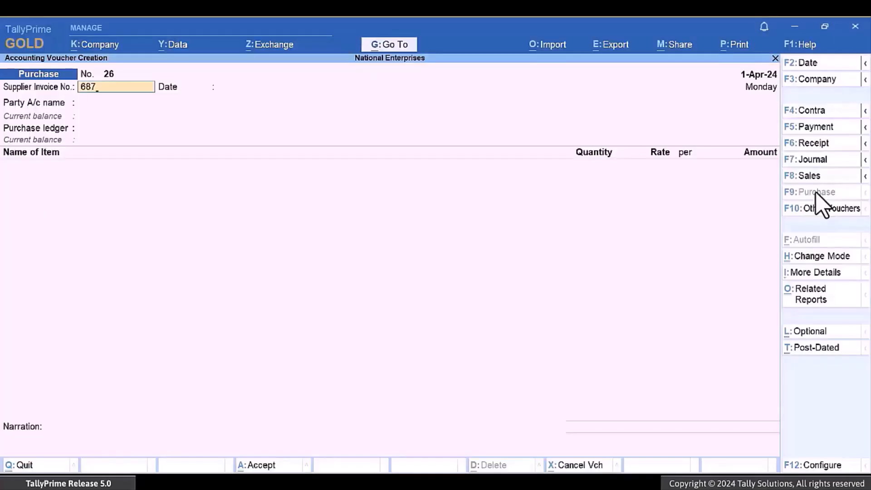
key(Return)
key(Return)
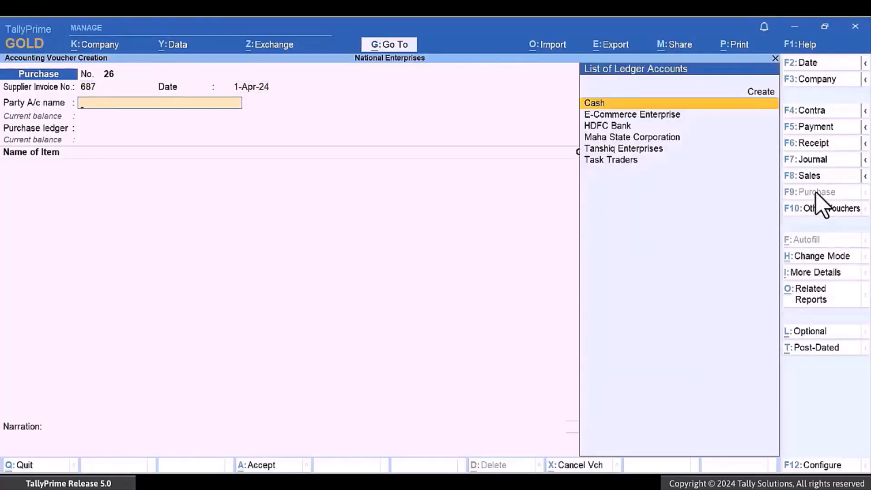
- Choose Tanshiq Enterprises as the voucher's party account and accept its dispatch and party details unchanged
key(Down)
key(Down)
key(Down)
key(Down)
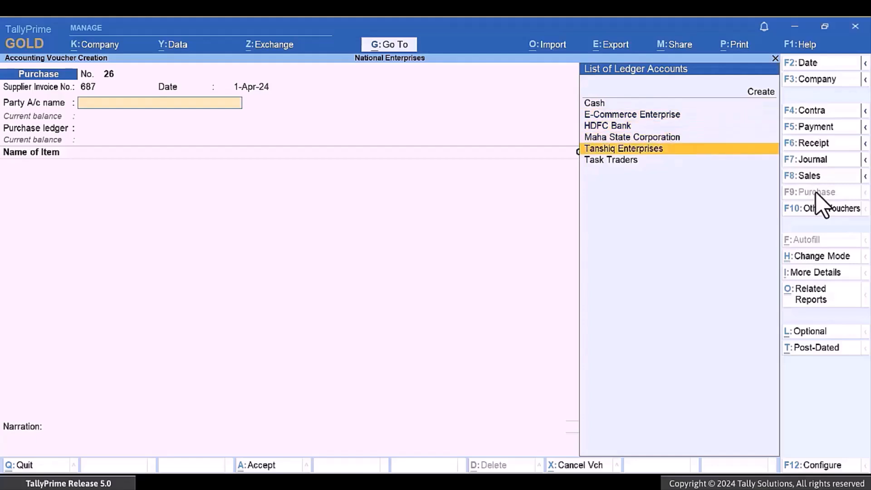
key(Return)
key(ctrl)
key(ctrl+a)
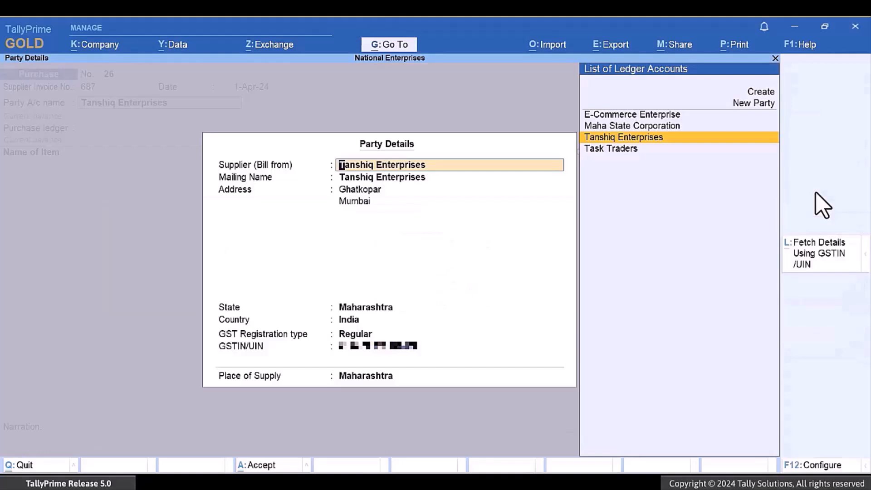
key(ctrl)
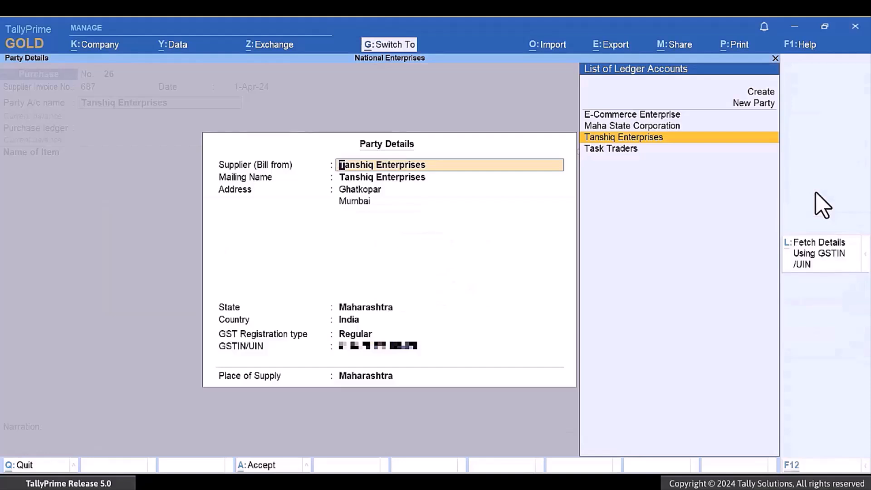
key(ctrl+a)
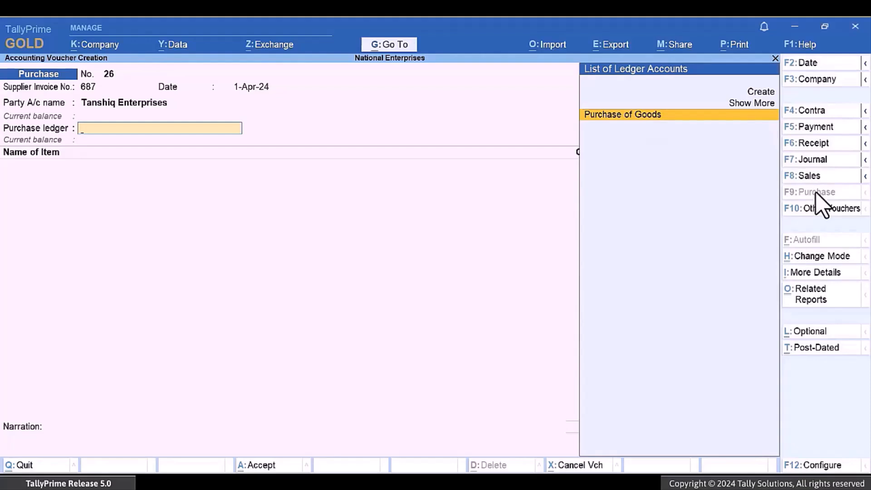
- Assign the Purchase of Goods ledger with the 194Q nature of payment, Payment of certain sum for purchase of goods
key(Return)
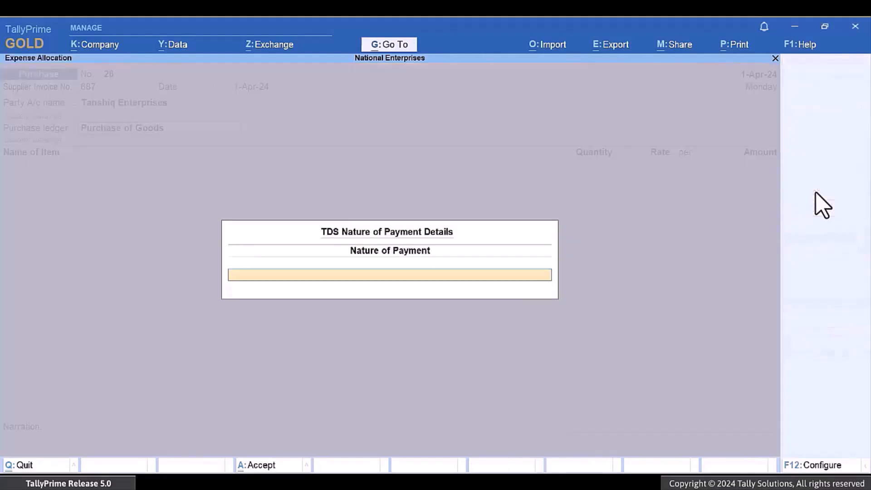
text(1)
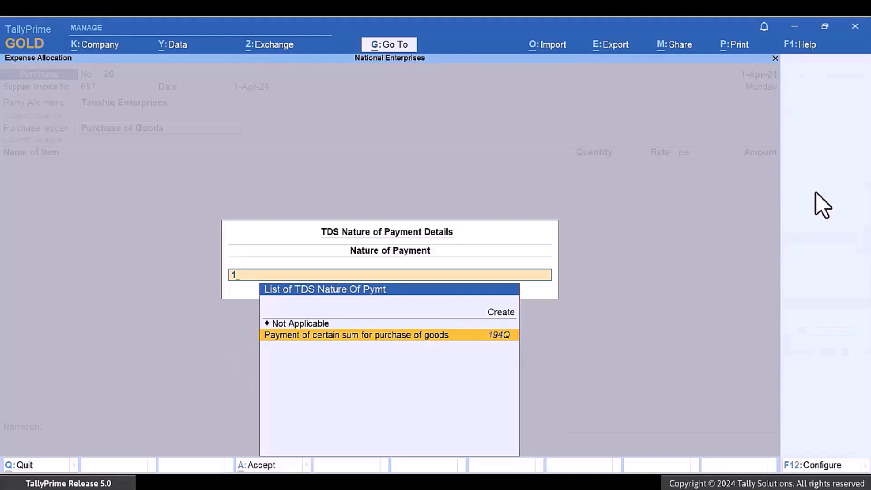
key(Return)
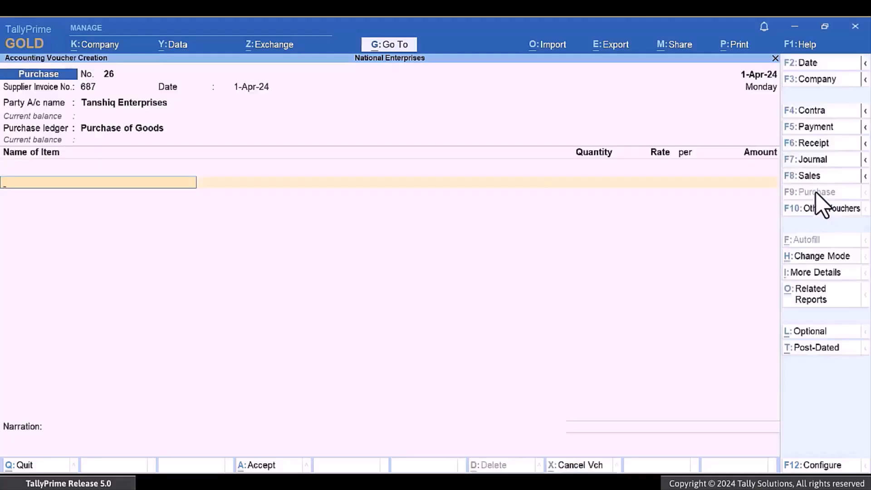
- Add the item Steel Rods with a quantity of 400 tns at a rate of 10,000 per tns
key(Return)
text(400)
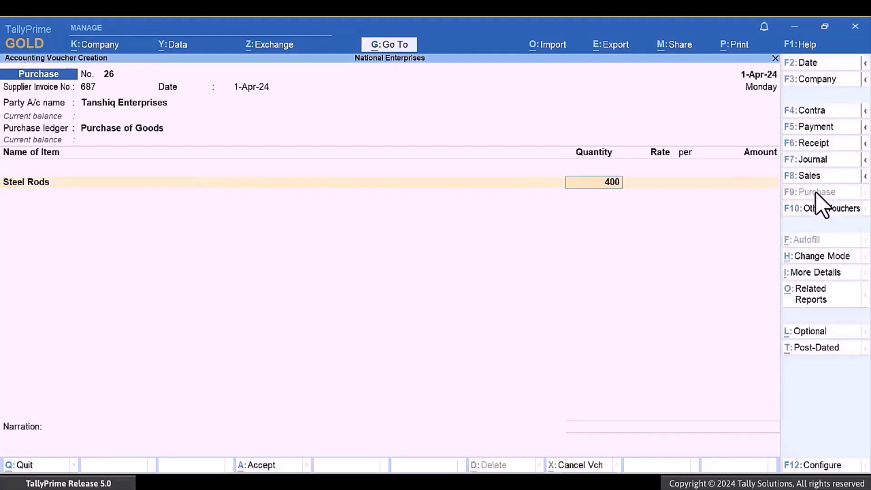
key(Return)
text(10000)
key(Return)
key(Return)
key(Return)
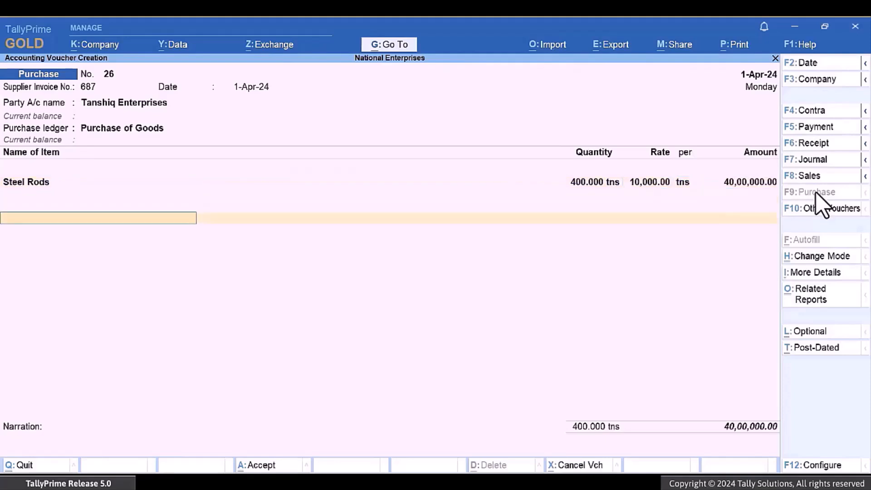
- Add the CGST and SGST tax ledgers below the item and continue to the voucher's narration
text(Cg)
key(Return)
key(Return)
text(Sg)
key(Return)
key(Return)
key(Return)
key(Return)
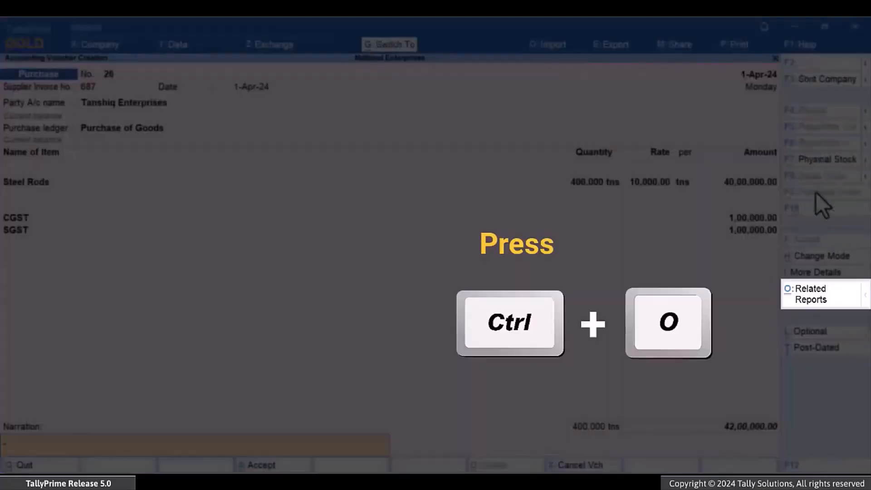
- Open the TDS - Tax Analysis related report for the purchase voucher
key(ctrl+o)
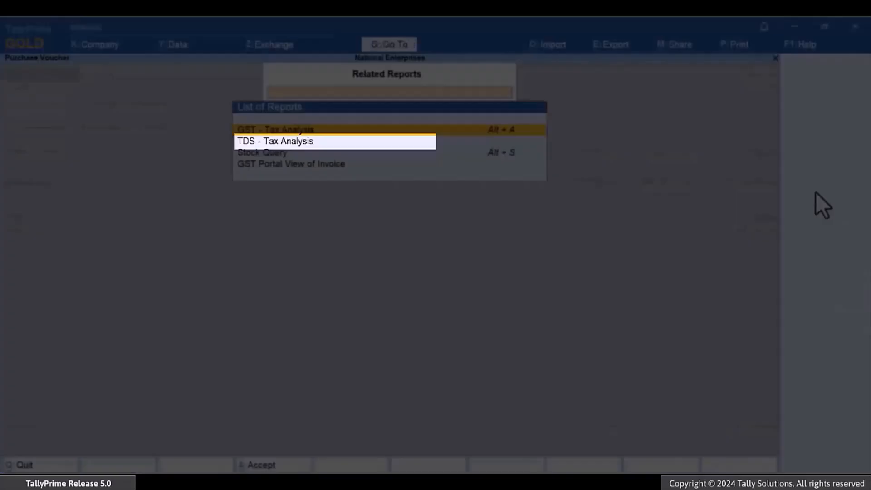
key(Down)
key(Return)
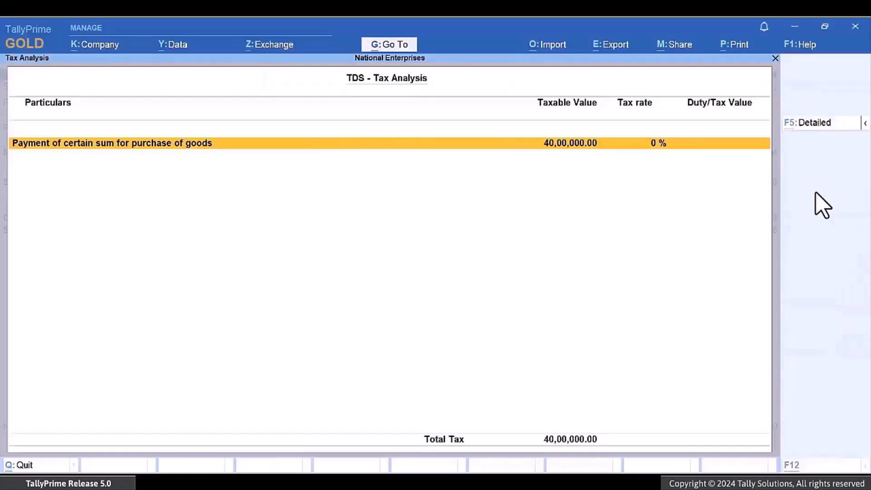
- Show the TDS - Tax Analysis in detail, close it and accept the purchase voucher
key(alt+F1)
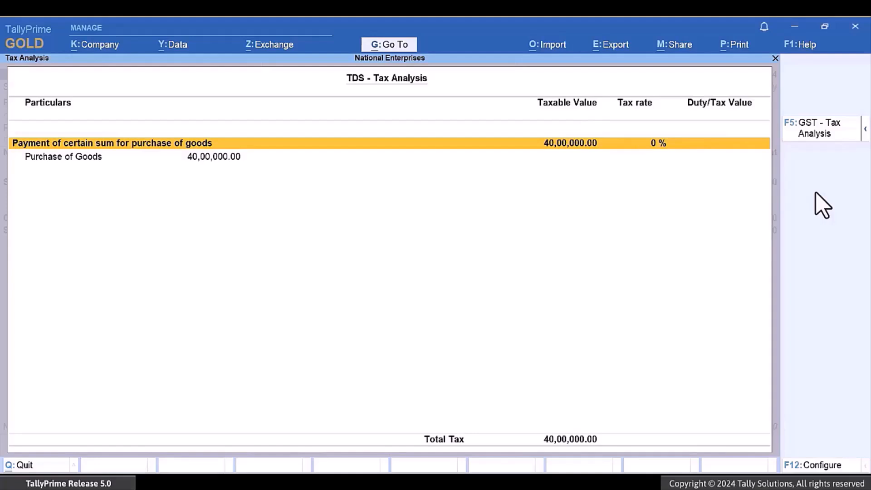
key(Escape)
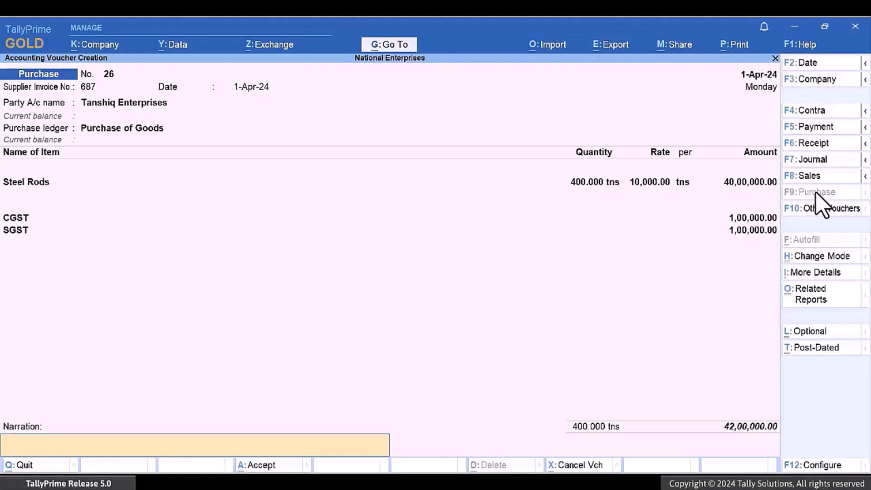
key(Return)
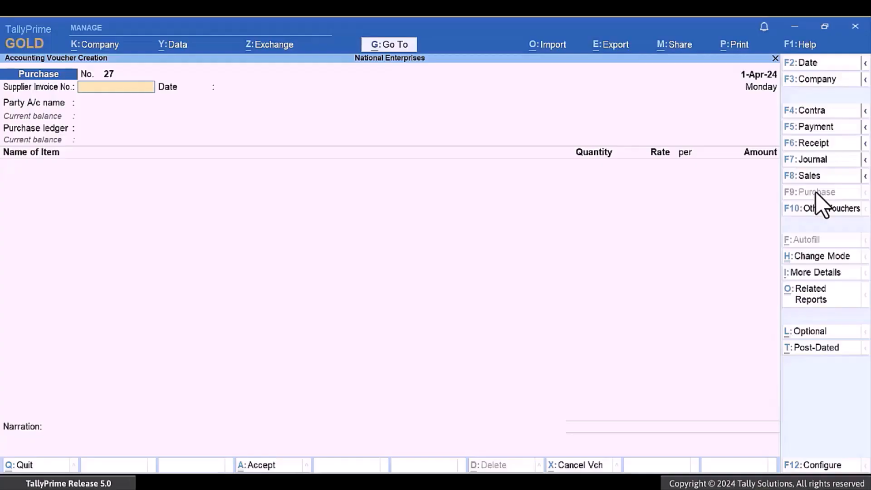
- Enter supplier invoice number 767 dated 2-Apr-24 in the new purchase voucher
text(767)
key(Return)
text(2)
key(Return)
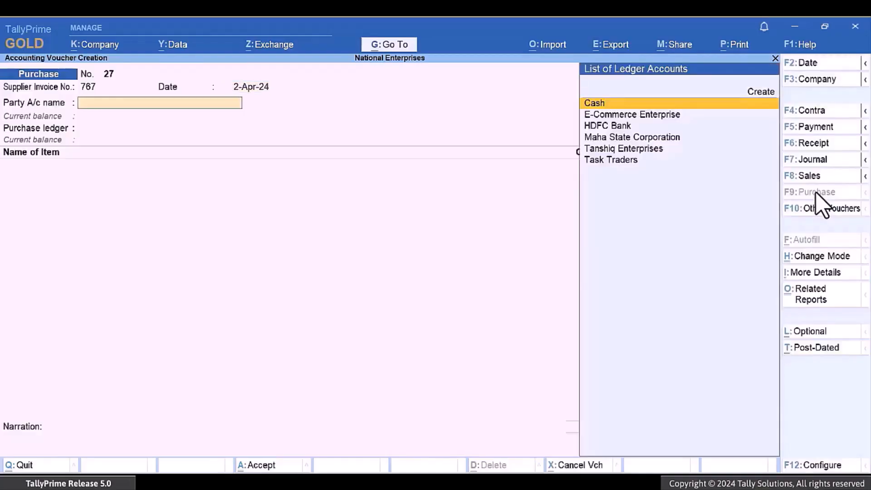
- Set the party to Tanshiq Enterprises with its default receipt and party details, and choose the Purchase of Goods ledger
key(Down)
key(Down)
key(Down)
key(Down)
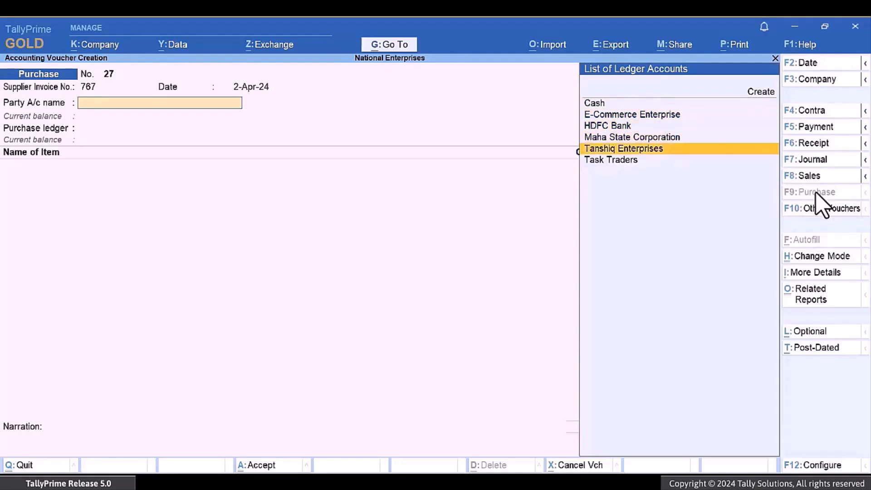
key(Return)
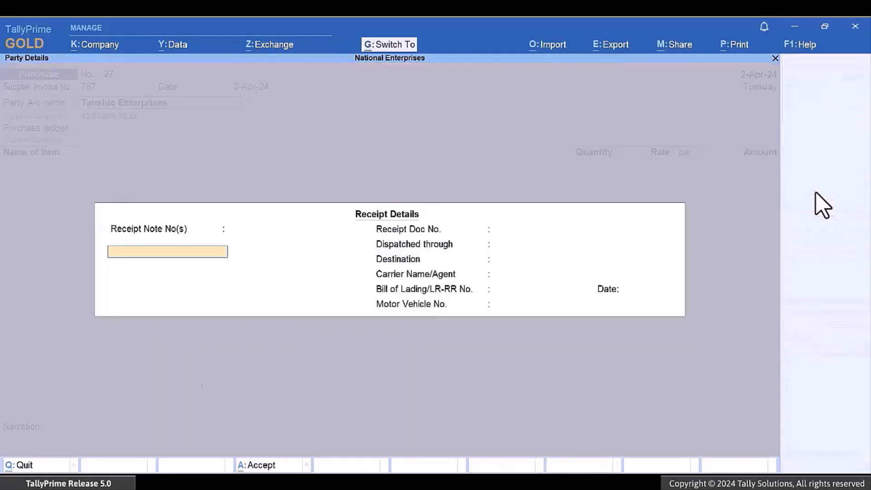
key(ctrl+a)
key(ctrl+a)
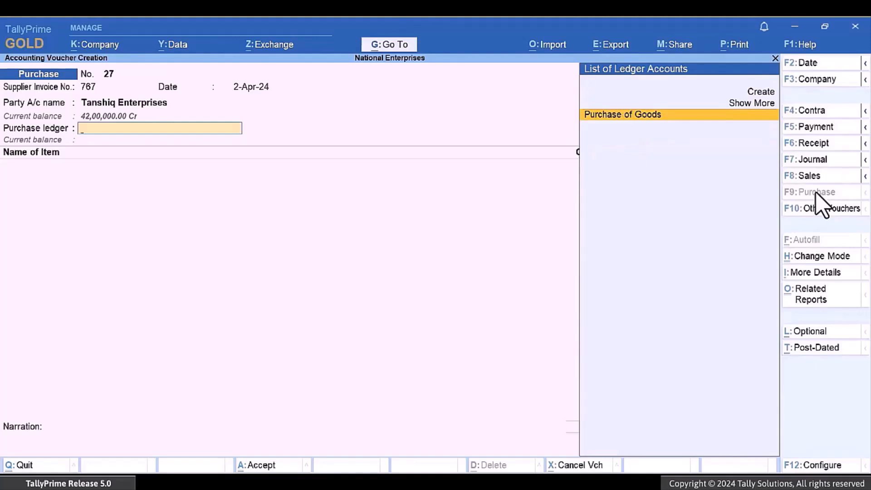
key(Return)
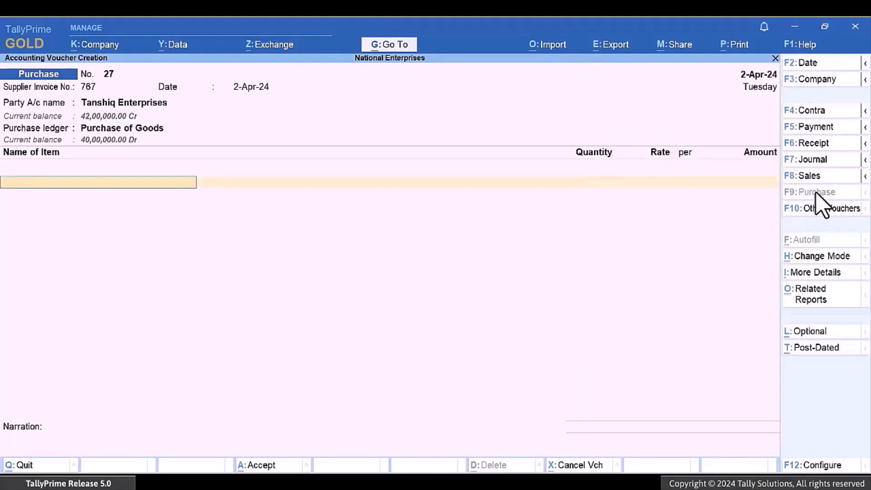
- Add the item Steel Rods with a quantity of 250 tns at a rate of 10,000 per tns
text(St)
key(Return)
text(250)
key(Return)
key(Return)
key(Return)
key(Return)
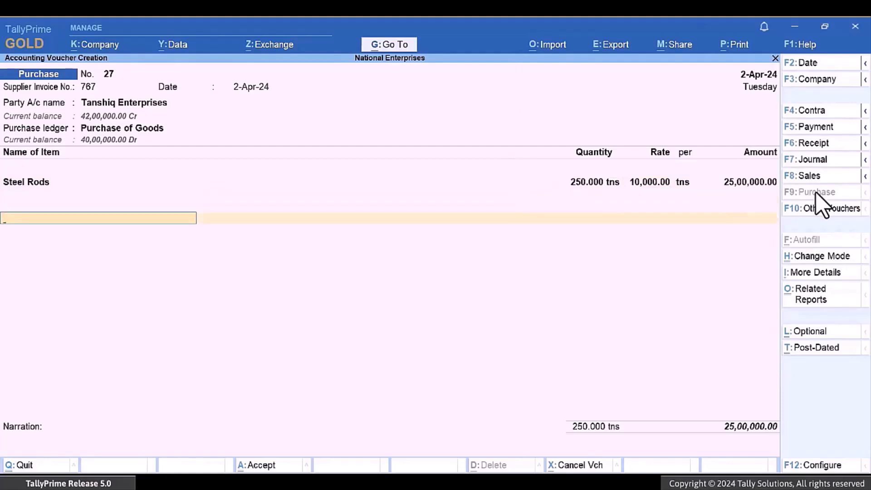
- Add the CGST, SGST and TDS on Purchase of Goods 194Q ledgers below the item and continue to the narration
text(Cg)
key(Return)
key(Return)
text(Sg)
key(Return)
key(Return)
text(T)
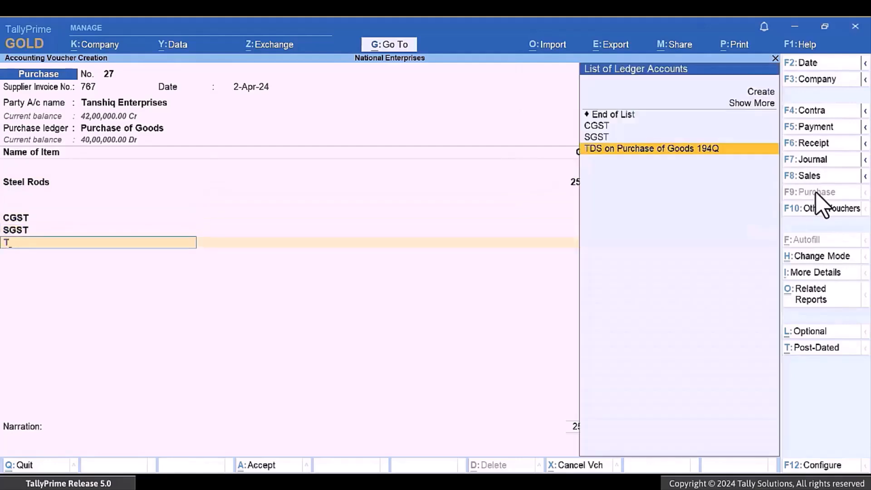
key(Return)
key(Return)
key(Return)
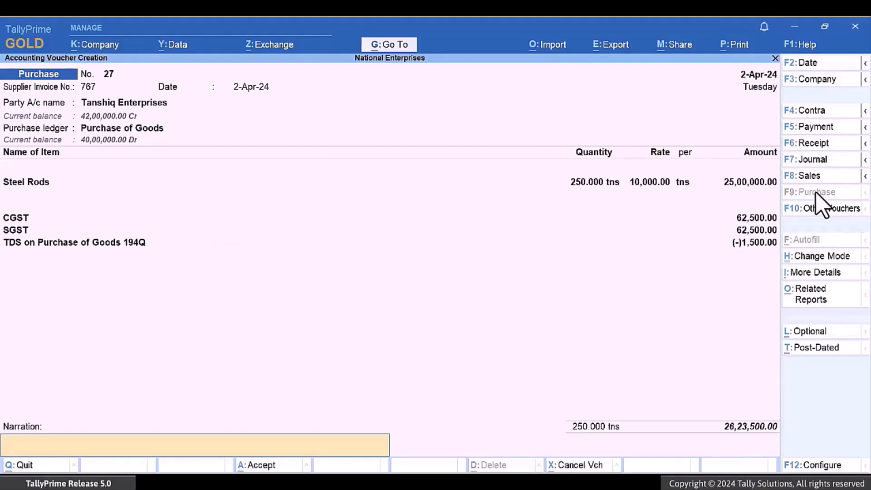
- Open the voucher's TDS - Tax Analysis in detailed form and examine the assessable value, exemption value and income tax lines
key(ctrl+o)
key(Down)
key(Return)
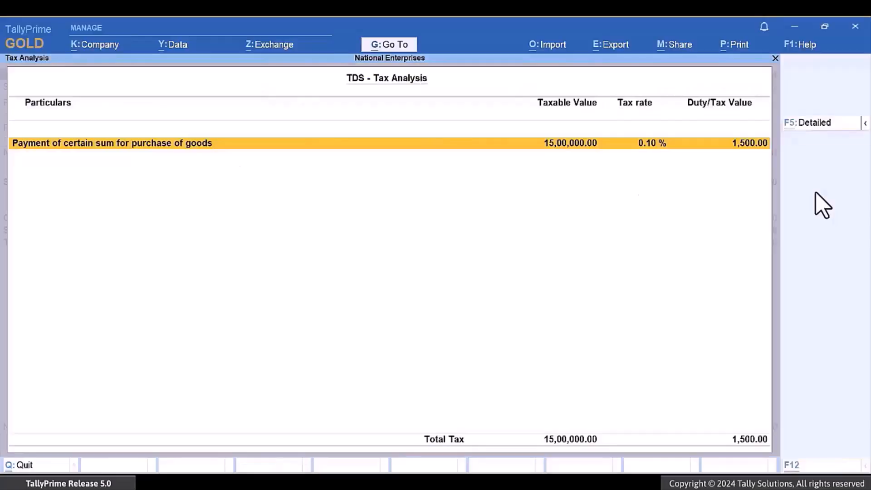
key(alt+F1)
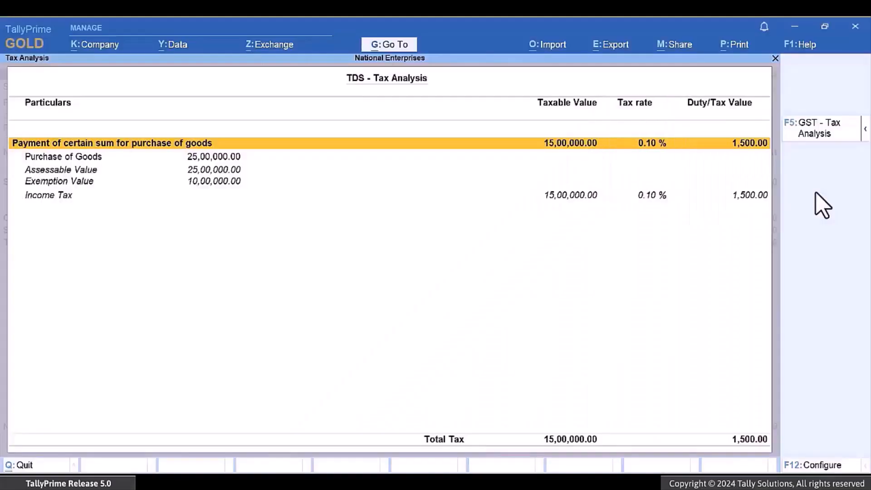
key(Down)
key(Down)
key(Down)
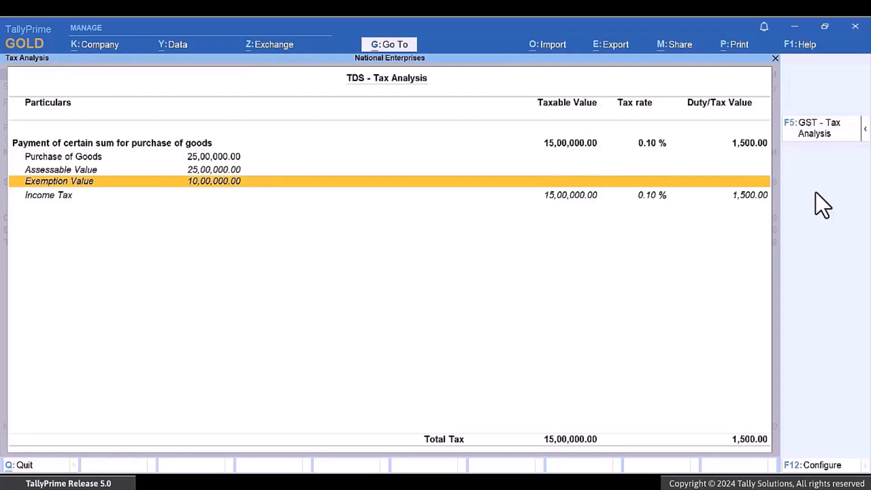
key(Down)
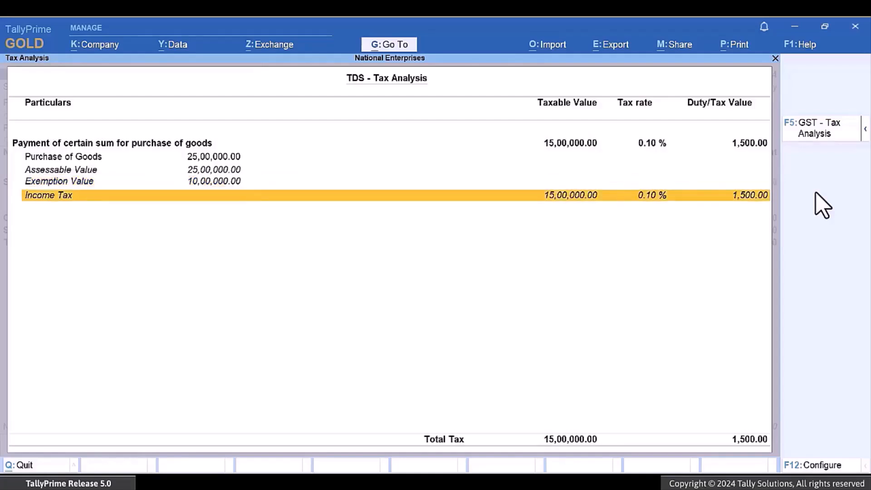
- Close the tax analysis and save the 2-Apr-24 purchase voucher without a narration
key(Escape)
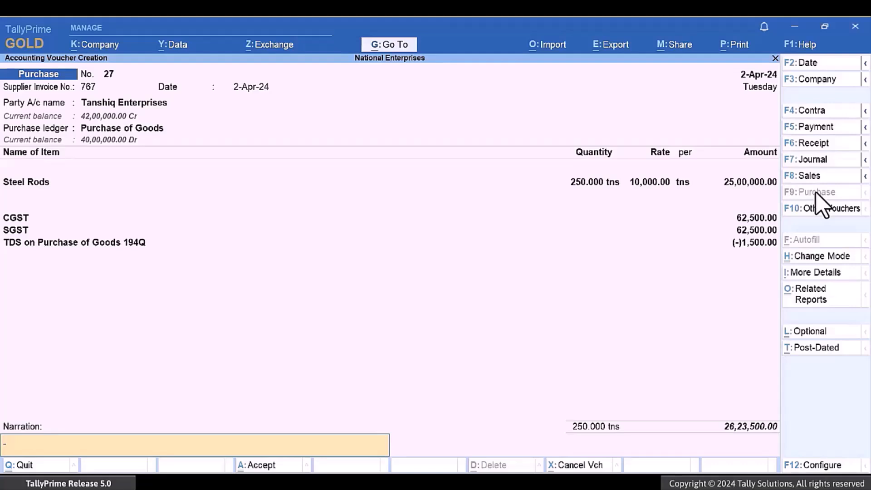
key(Return)
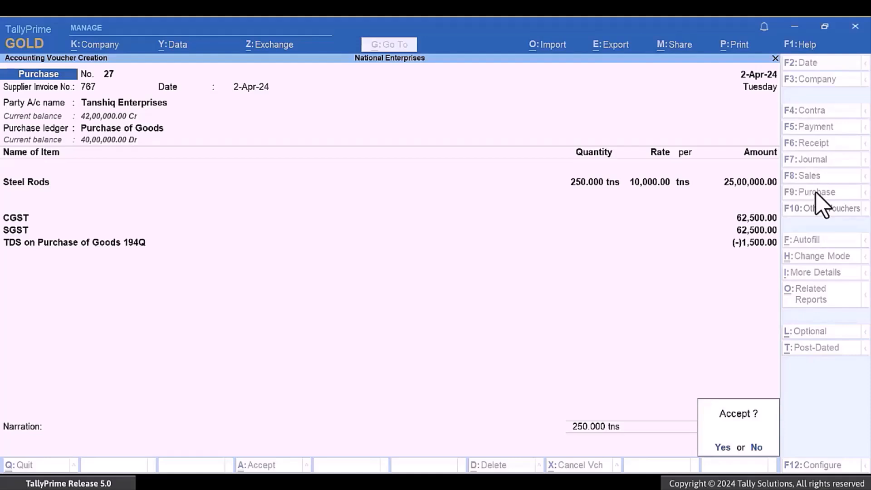
key(Return)
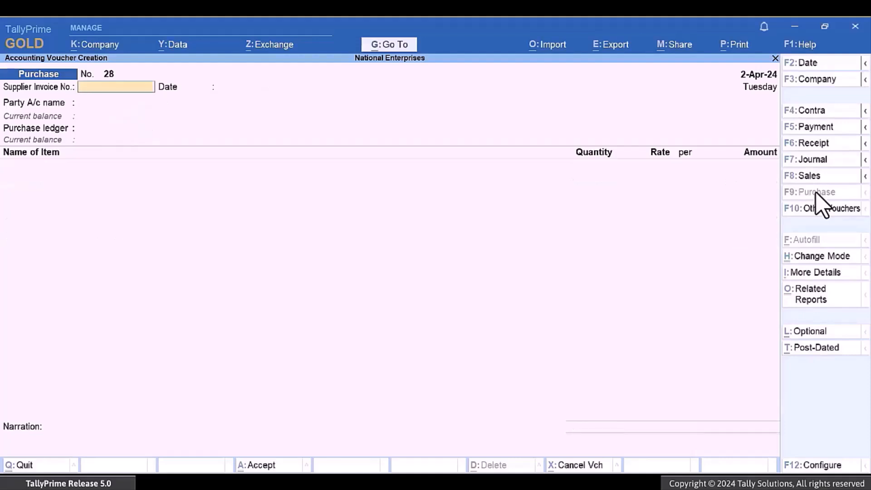
- Find and open the Form 26Q report among the TDS reports
key(alt+g)
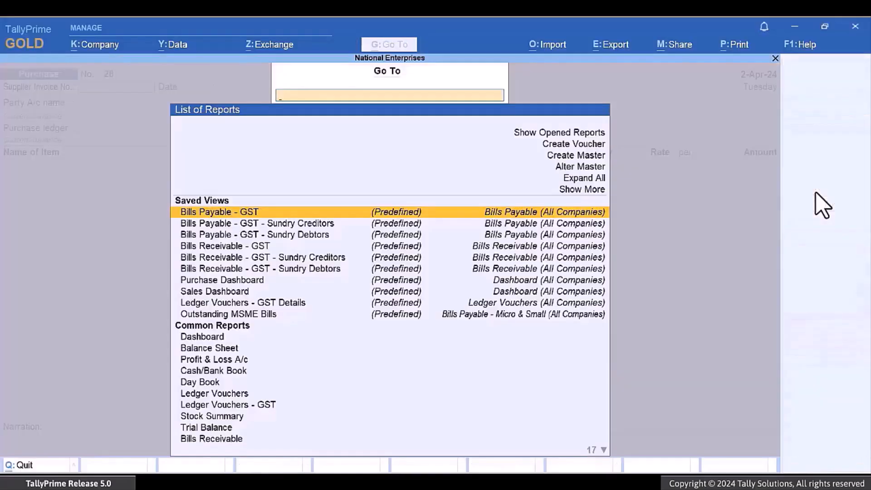
text(26)
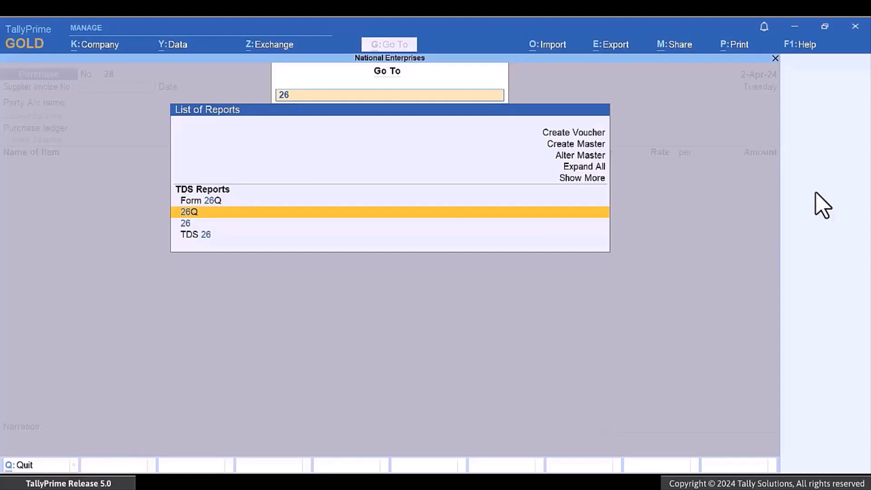
key(Return)
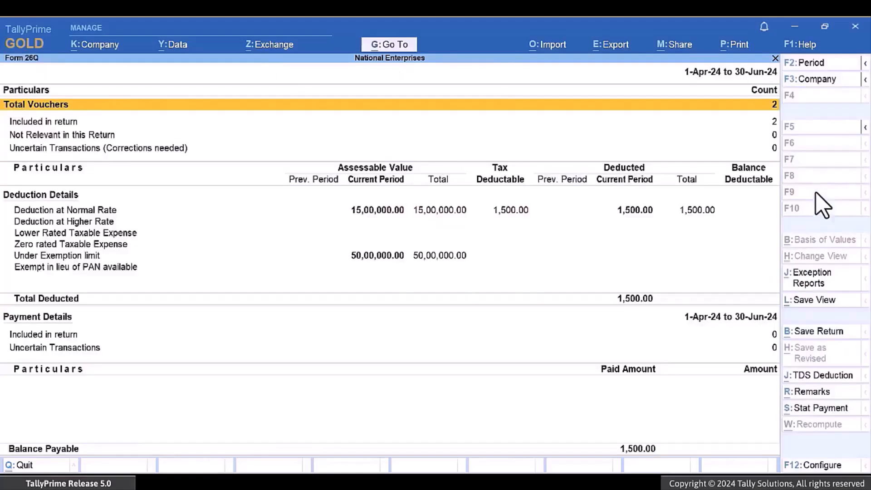
- Drill down from Under Exemption limit through Tanshiq Enterprises and its nature of payment to the voucher register
key(Down)
key(Down)
key(Down)
key(Down)
key(Down)
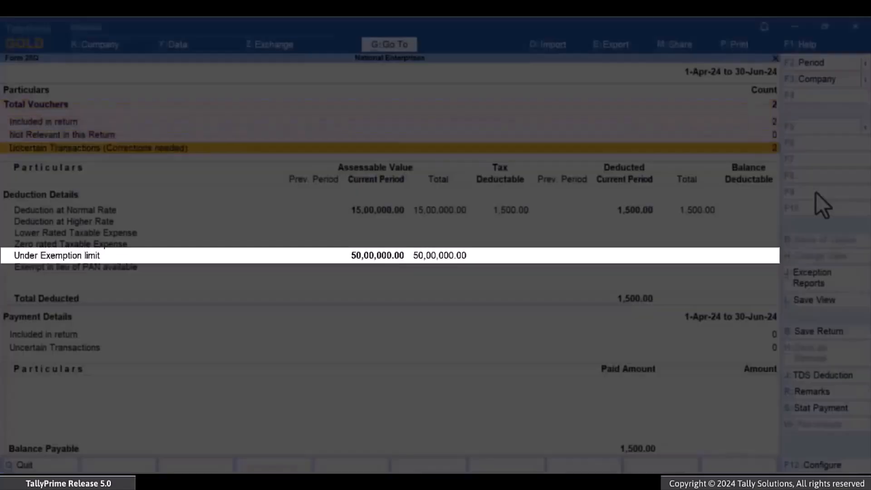
key(Down)
key(Down)
key(Down)
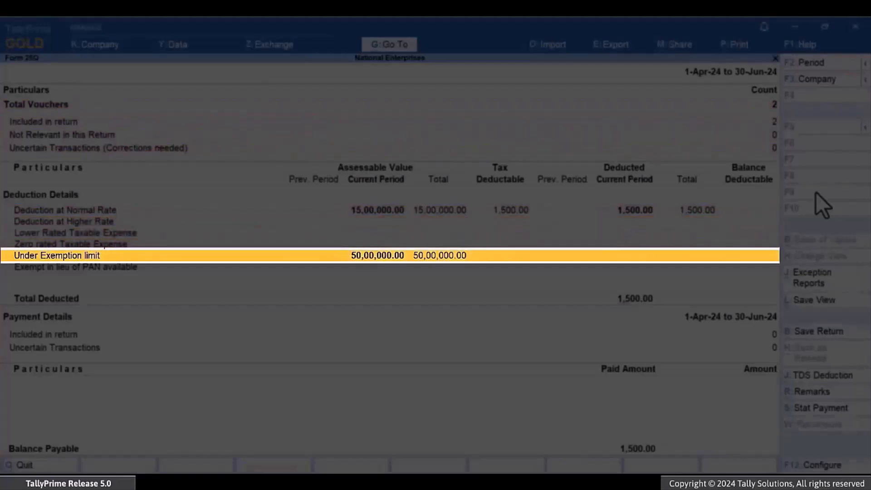
key(Return)
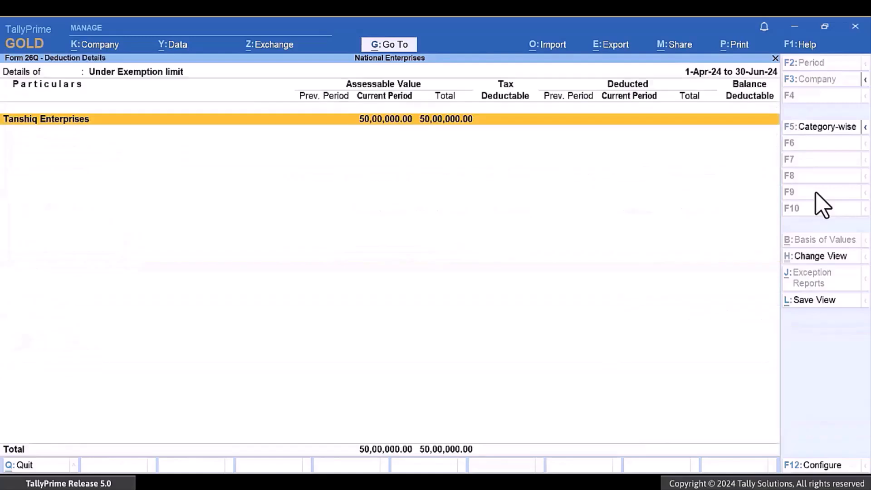
key(Return)
key(Return)
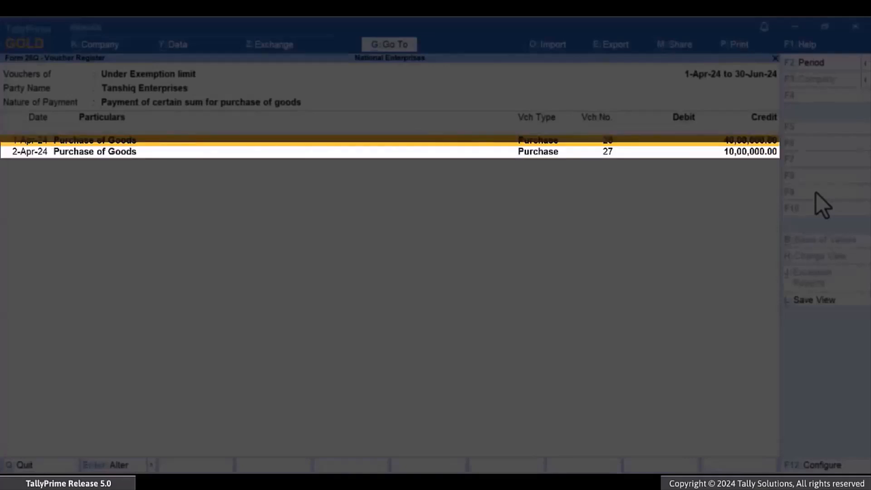
- Return to the Form 26Q summary and select Deduction at Normal Rate under the deduction details
key(Escape)
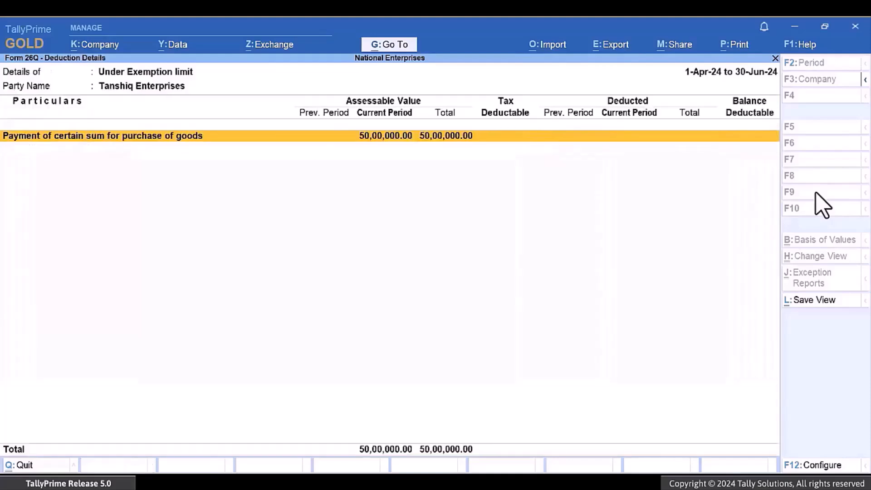
key(Escape)
key(Escape)
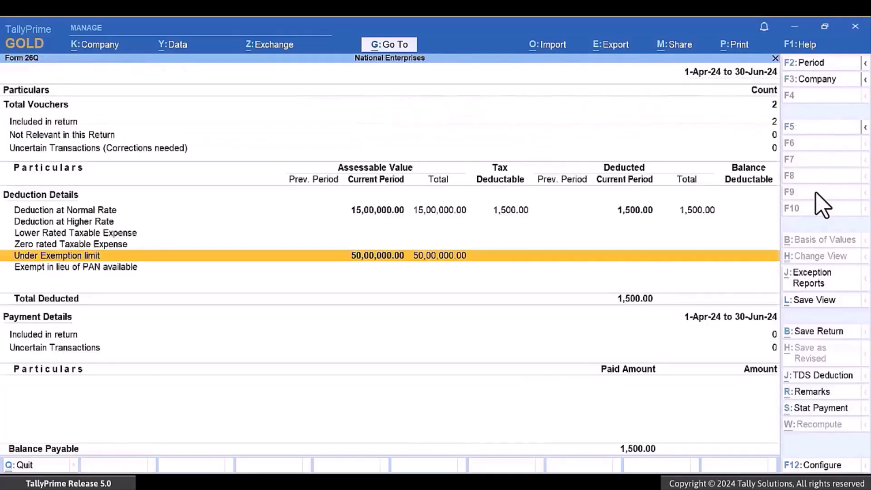
key(Up)
key(Up)
key(Up)
key(Up)
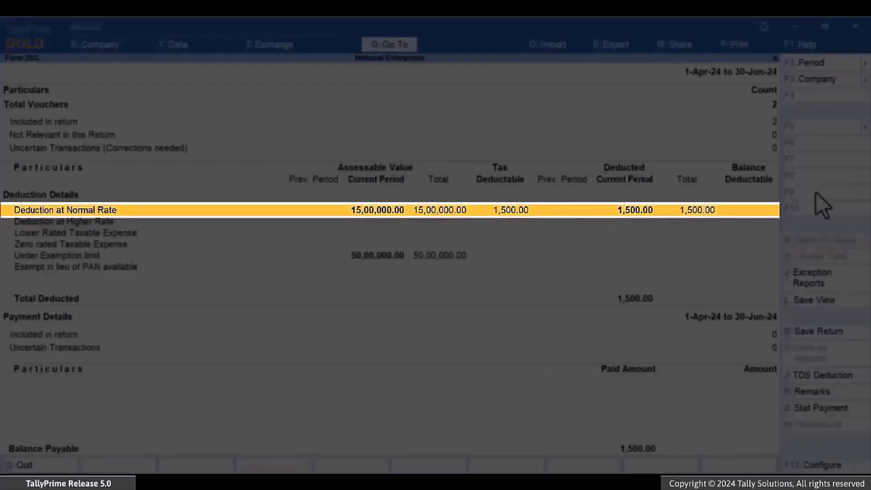